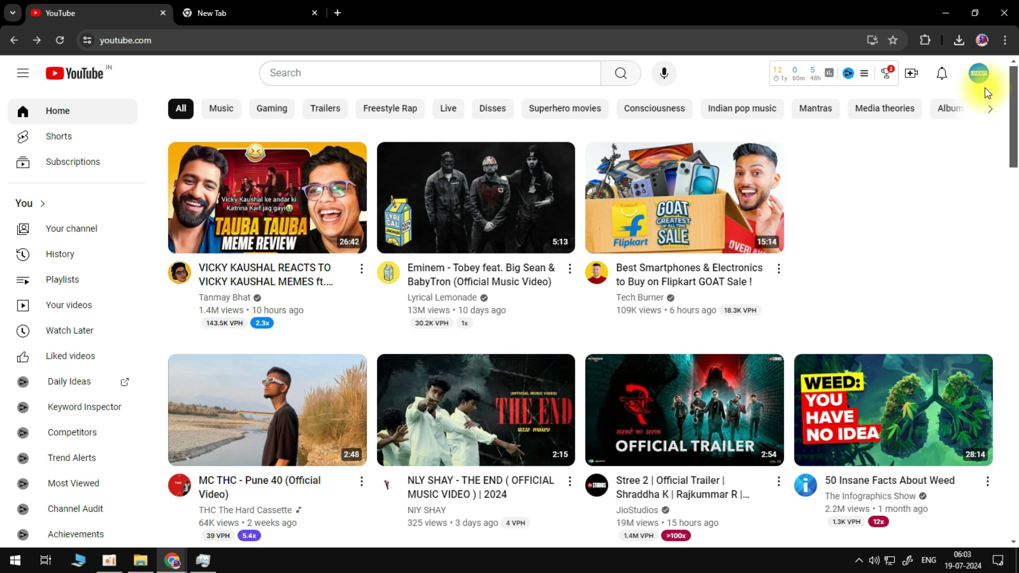
# Open YouTube Studio for the channel and display its list of uploaded videos.
pyautogui.click(980, 78)
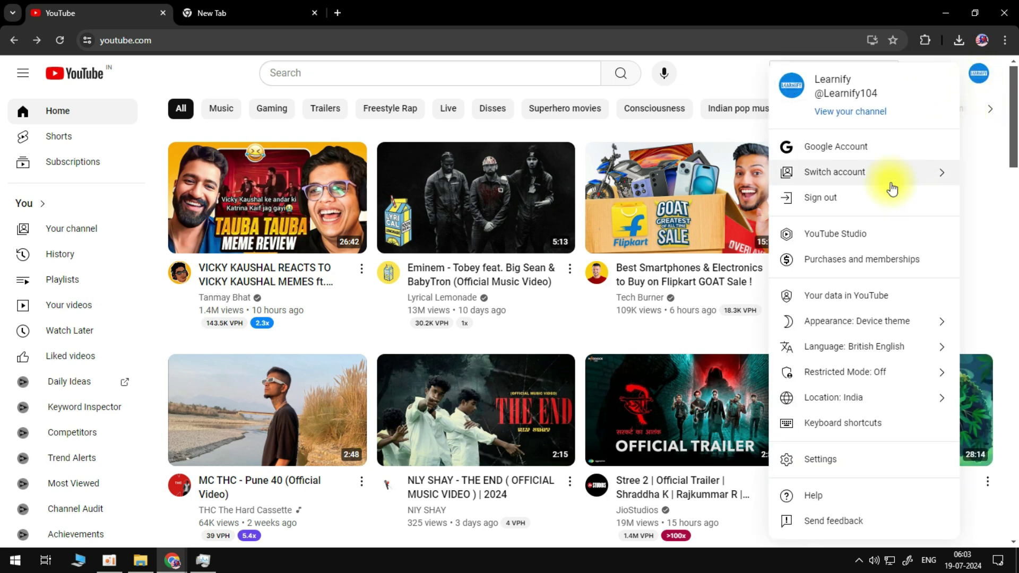
pyautogui.click(902, 234)
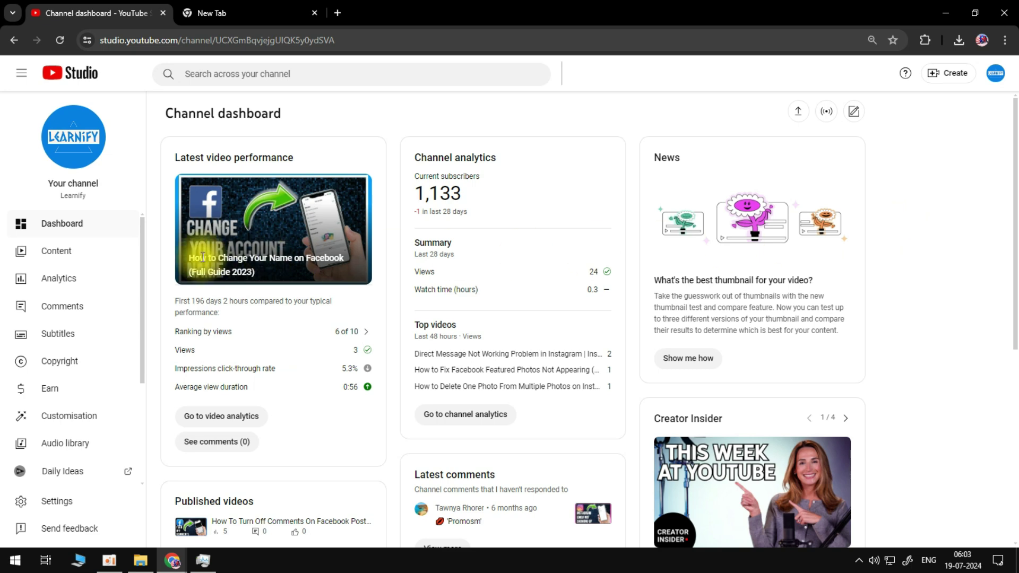
pyautogui.click(69, 262)
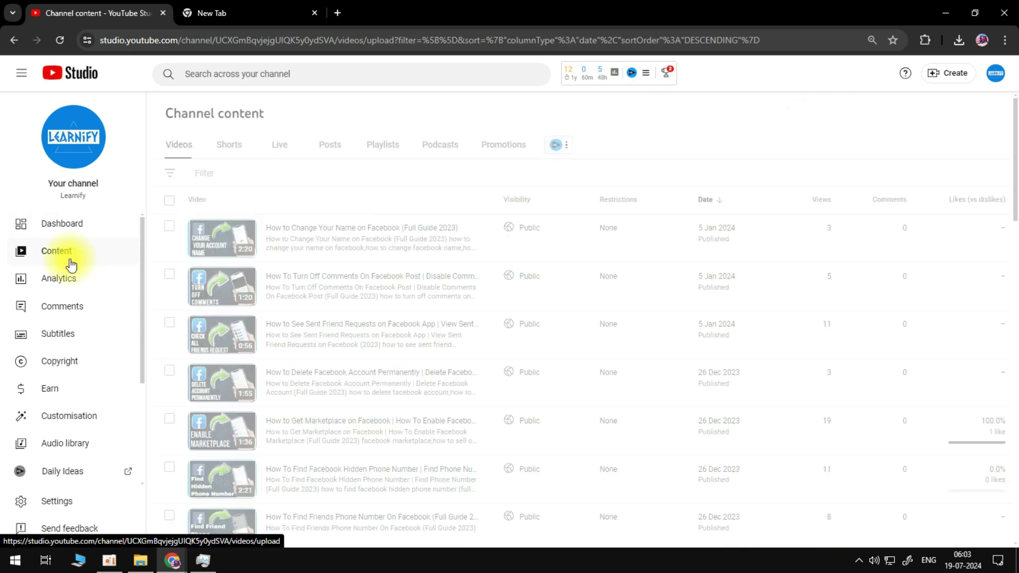
pyautogui.scroll(-2, 436, 246)
pyautogui.scroll(-1, 436, 260)
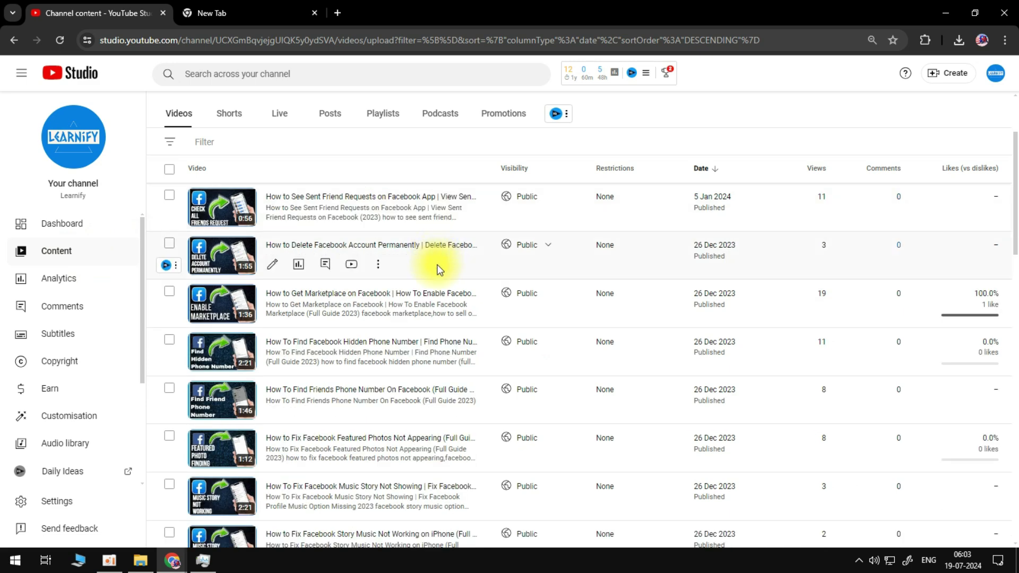
pyautogui.scroll(3, 451, 292)
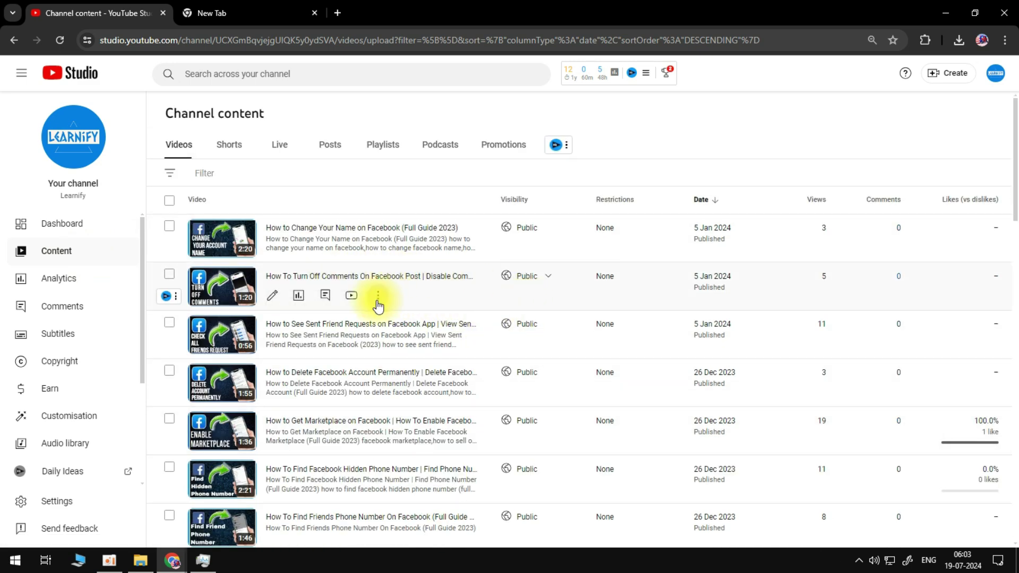
# Download the video "How To Turn Off Comments On Facebook Post" as an MP4 file to the Desktop.
pyautogui.click(378, 303)
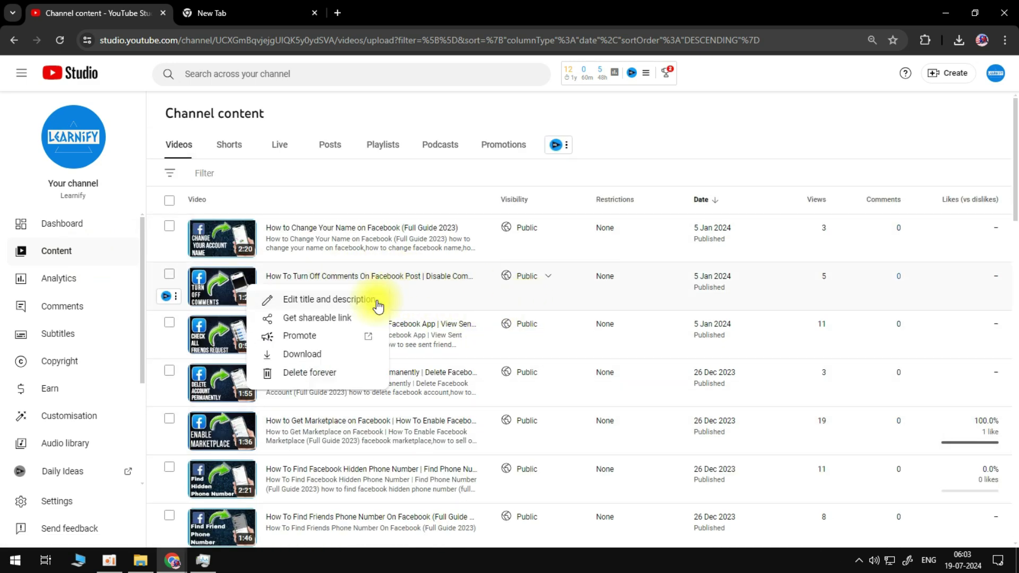
pyautogui.click(328, 354)
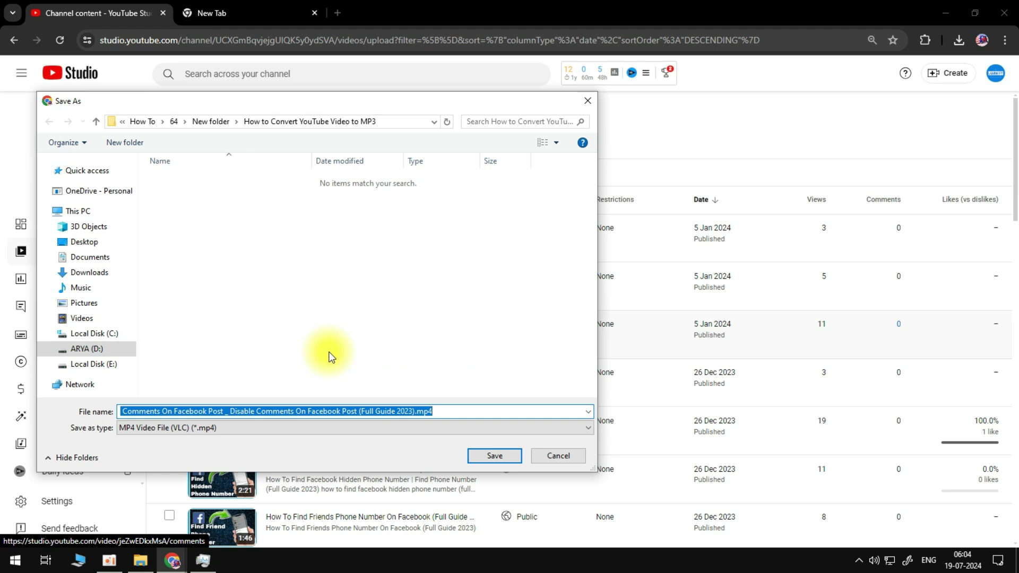
pyautogui.click(93, 247)
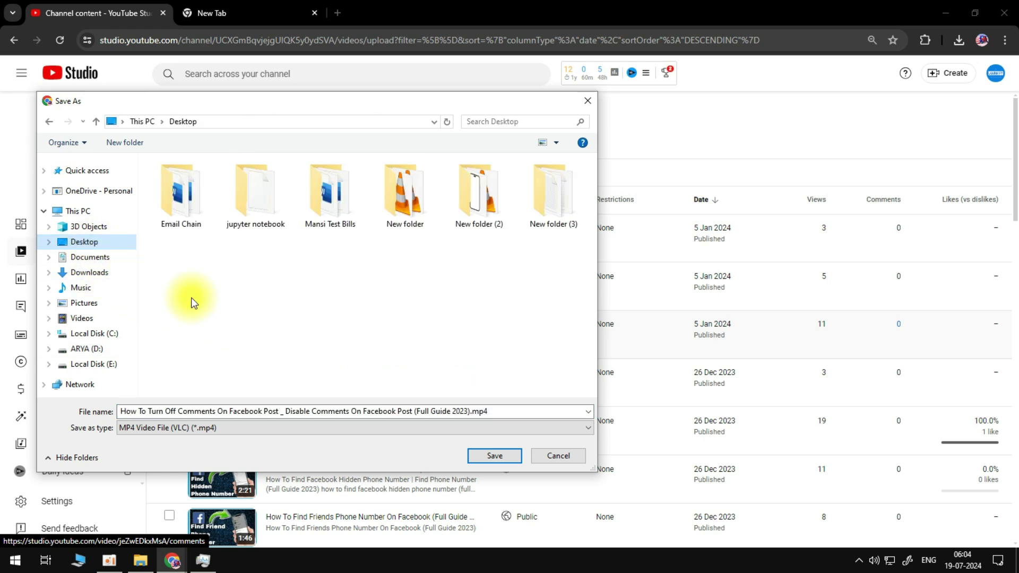
pyautogui.click(500, 456)
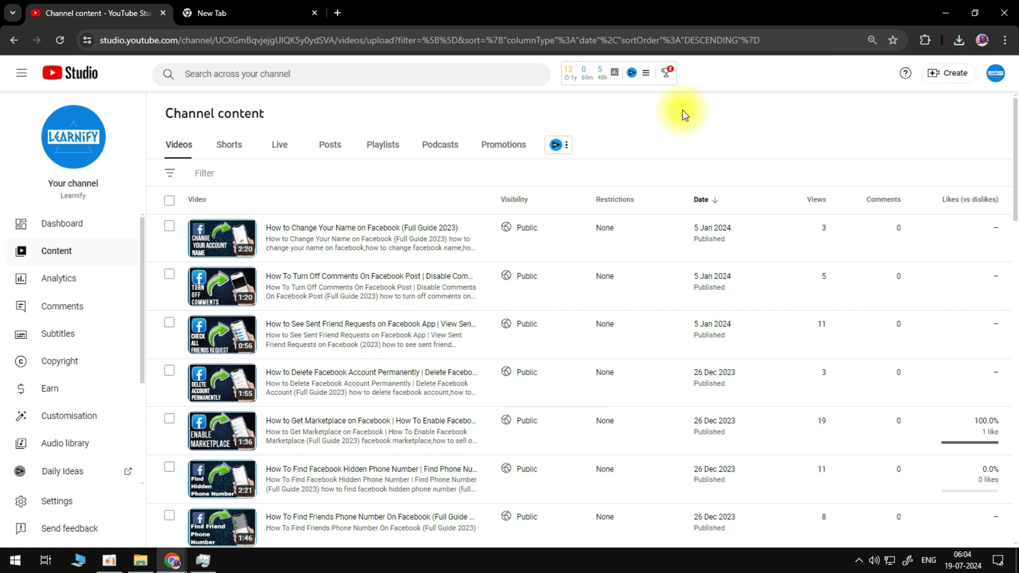
# Search the web for "vlc download" and download VLC for Windows from the official VideoLAN site.
pyautogui.click(260, 4)
pyautogui.click(218, 40)
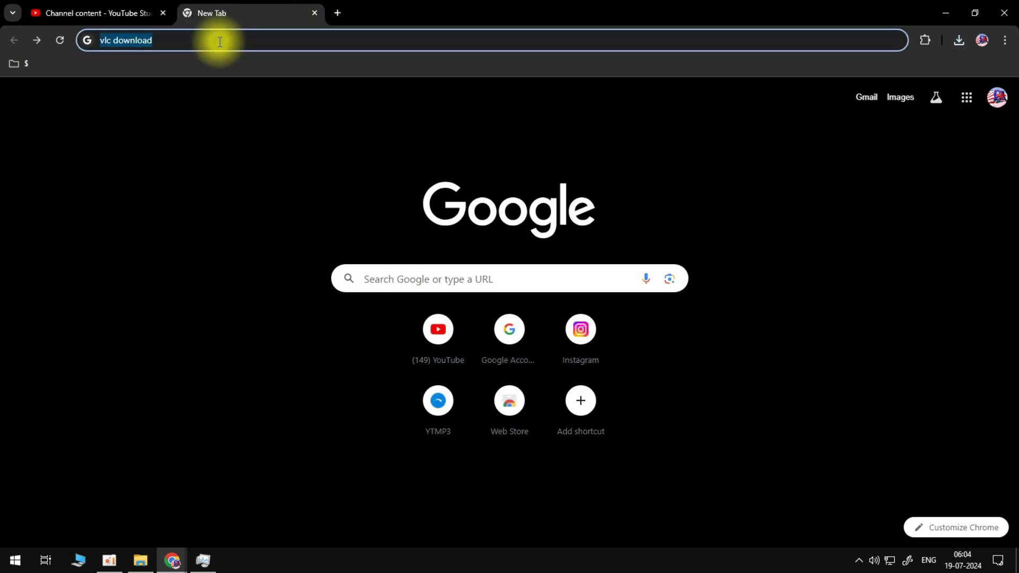
pyautogui.press('Return')
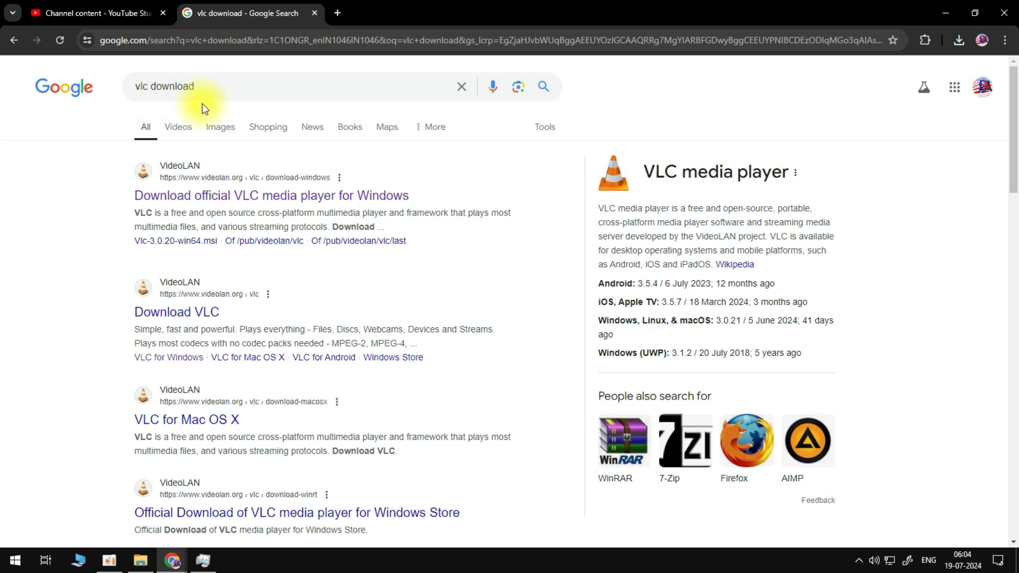
pyautogui.click(269, 198)
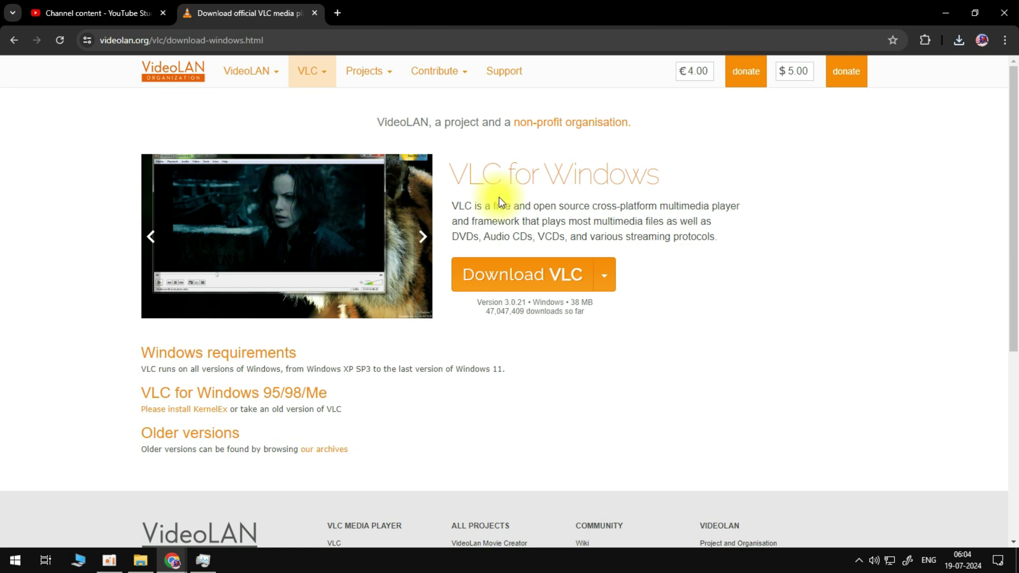
pyautogui.click(568, 286)
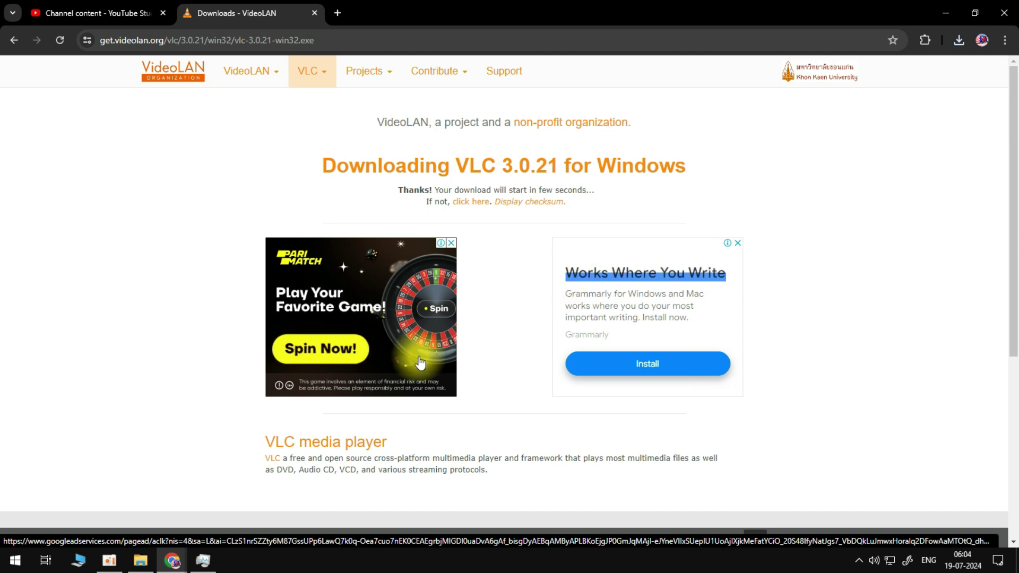
# Find VLC media player among the installed apps and launch it.
pyautogui.click(15, 561)
pyautogui.write('vlc')
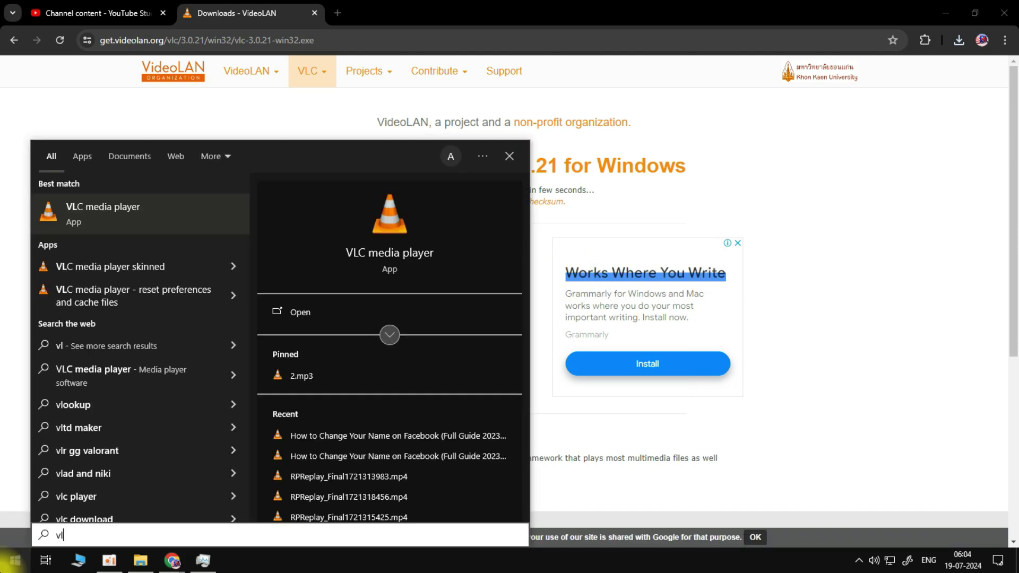
pyautogui.click(171, 227)
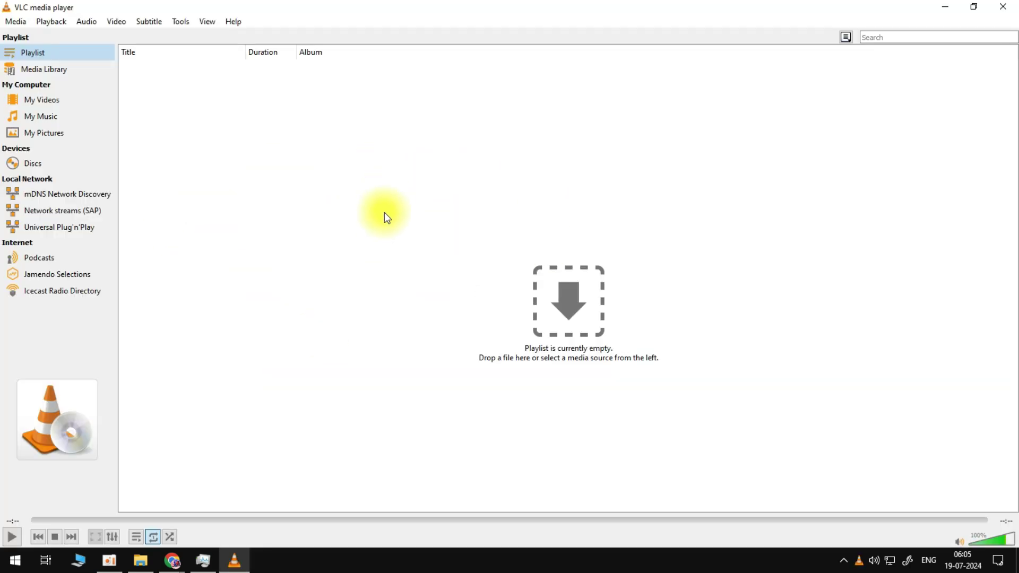
# Start a Convert / Save job and add the "How To Turn Off Comments On Facebook Post" MP4 from the Desktop.
pyautogui.click(16, 22)
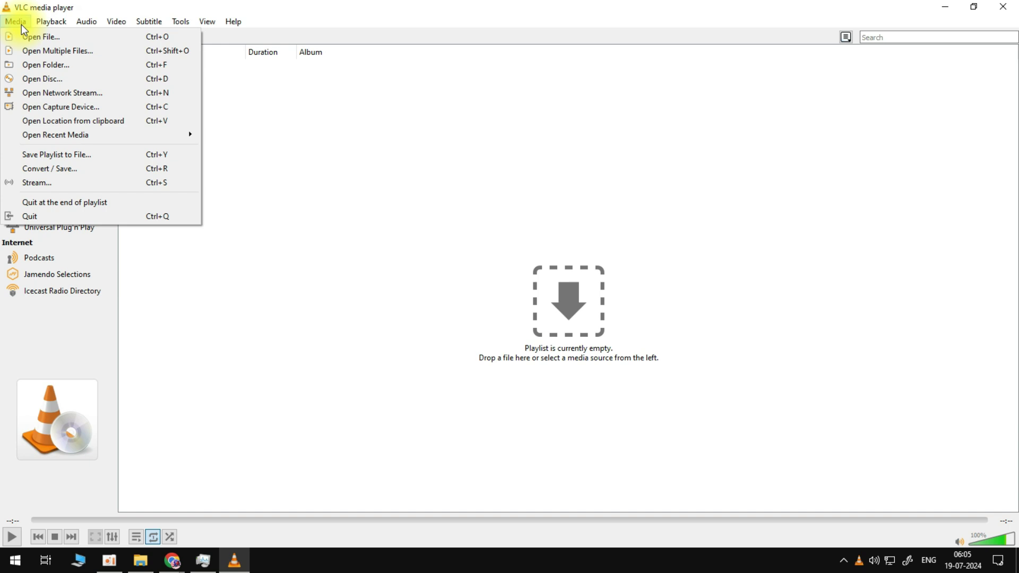
pyautogui.click(124, 177)
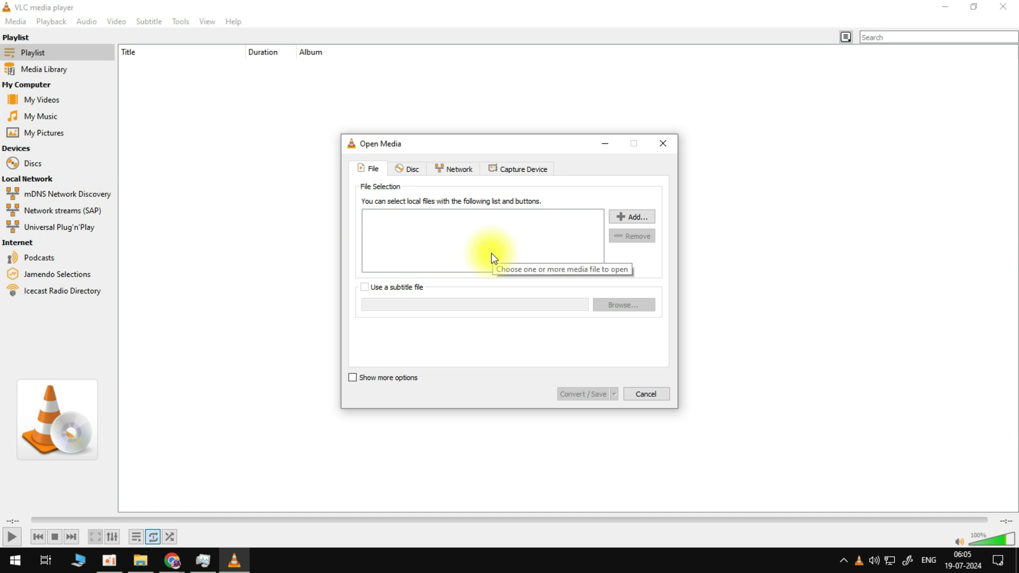
pyautogui.click(635, 218)
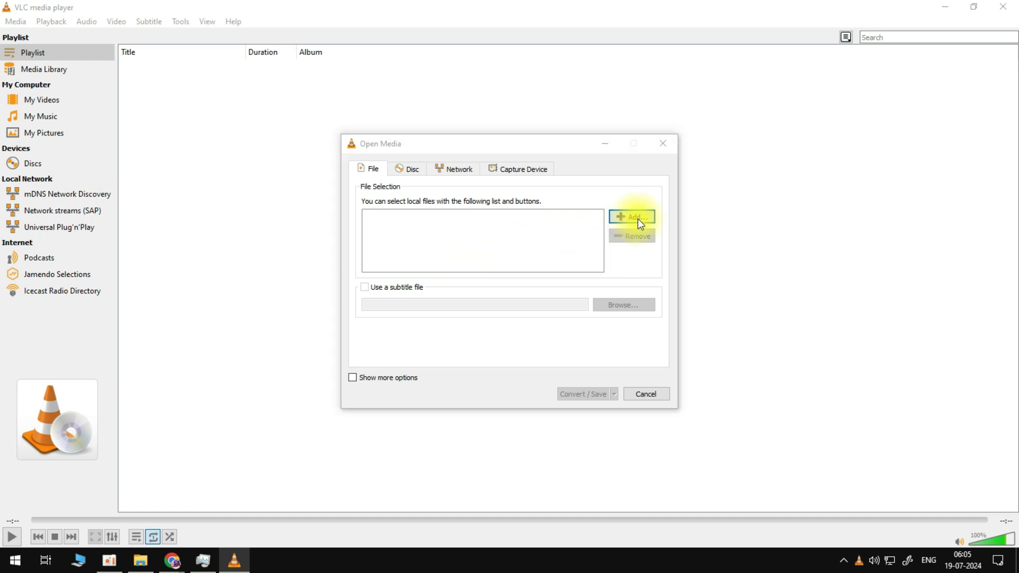
pyautogui.scroll(-3, 640, 223)
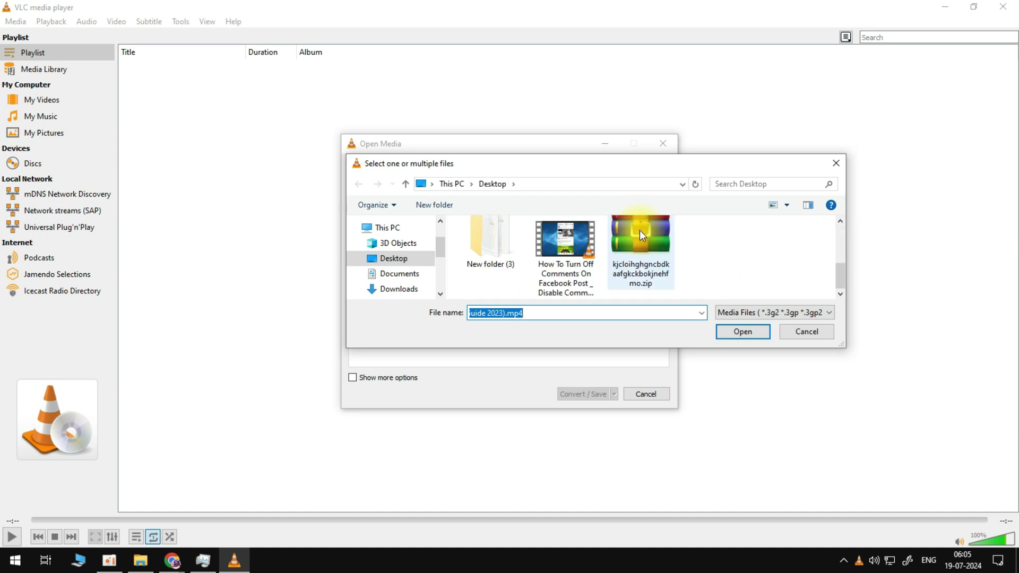
pyautogui.click(583, 245)
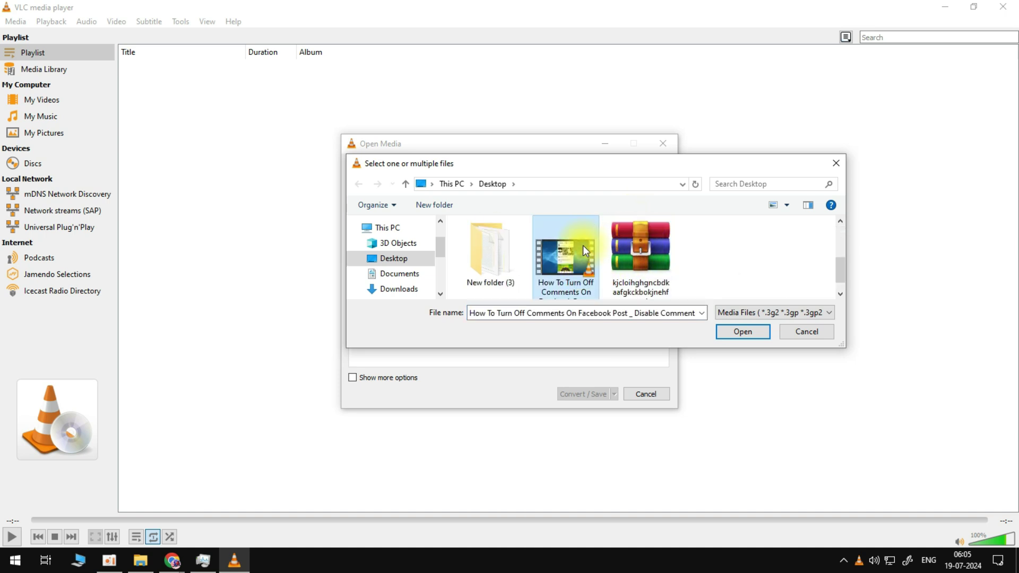
pyautogui.click(748, 332)
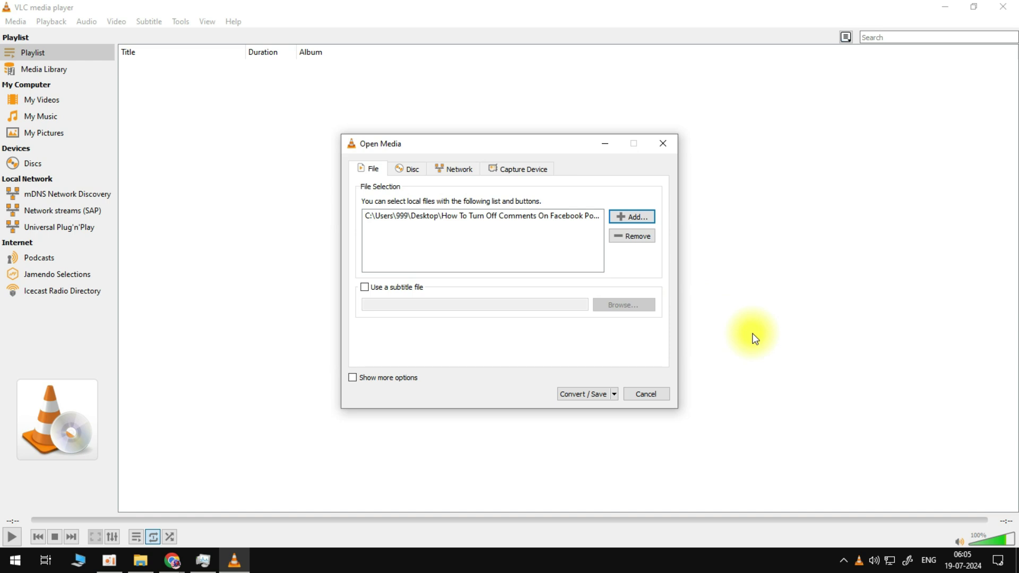
# Choose Convert for the added video and set the conversion profile to Audio - MP3.
pyautogui.click(614, 394)
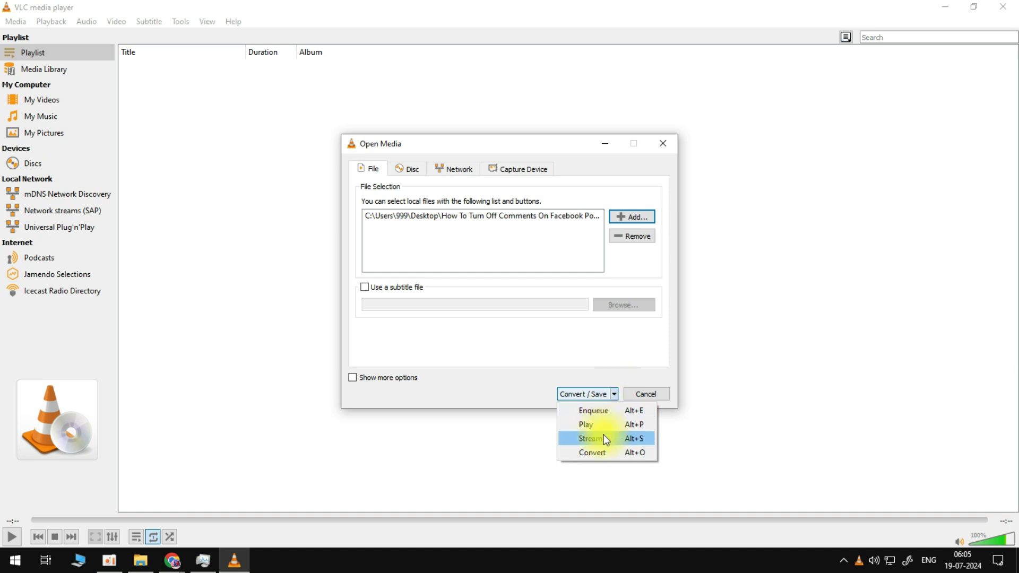
pyautogui.click(623, 454)
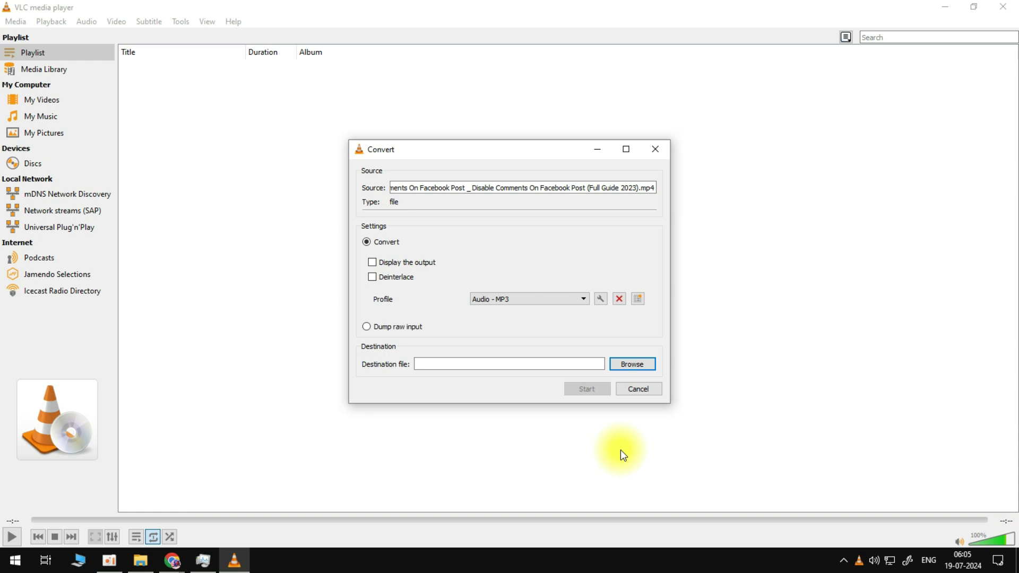
pyautogui.click(584, 300)
pyautogui.moveTo(585, 317); pyautogui.dragTo(583, 340)
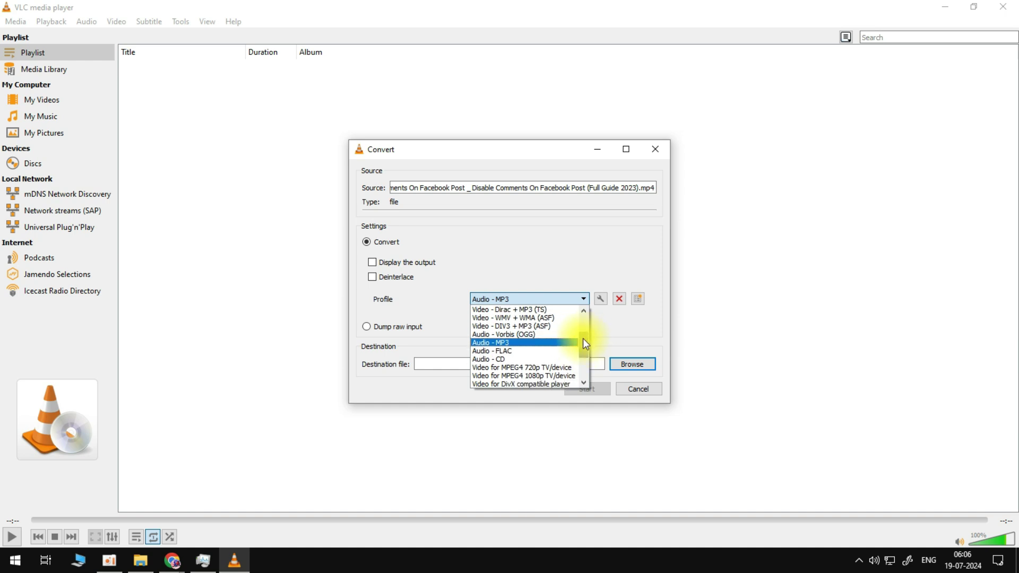
pyautogui.click(537, 343)
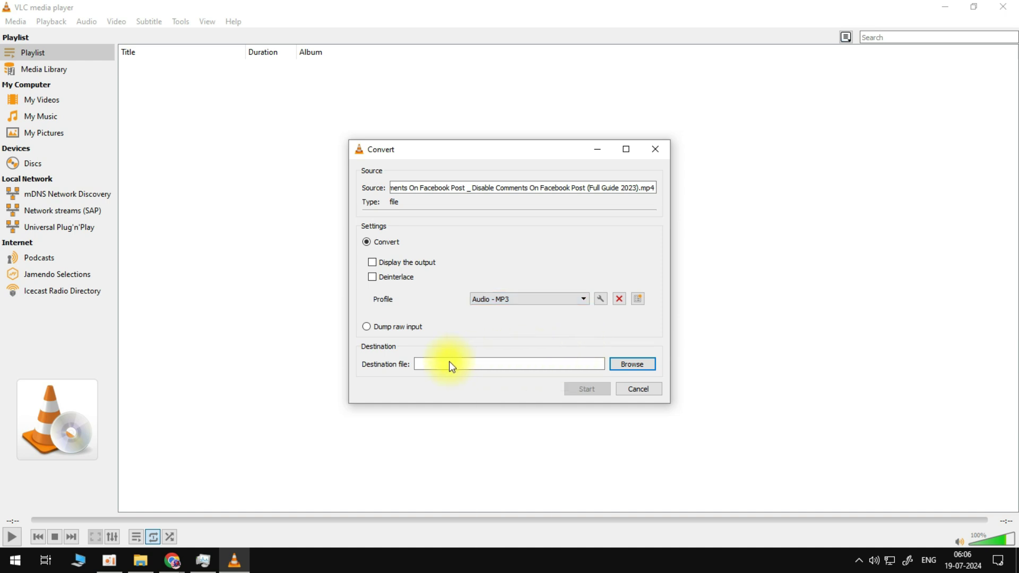
# Set the destination to the Downloads folder with the file extension changed to .mp3, and start the conversion.
pyautogui.click(620, 365)
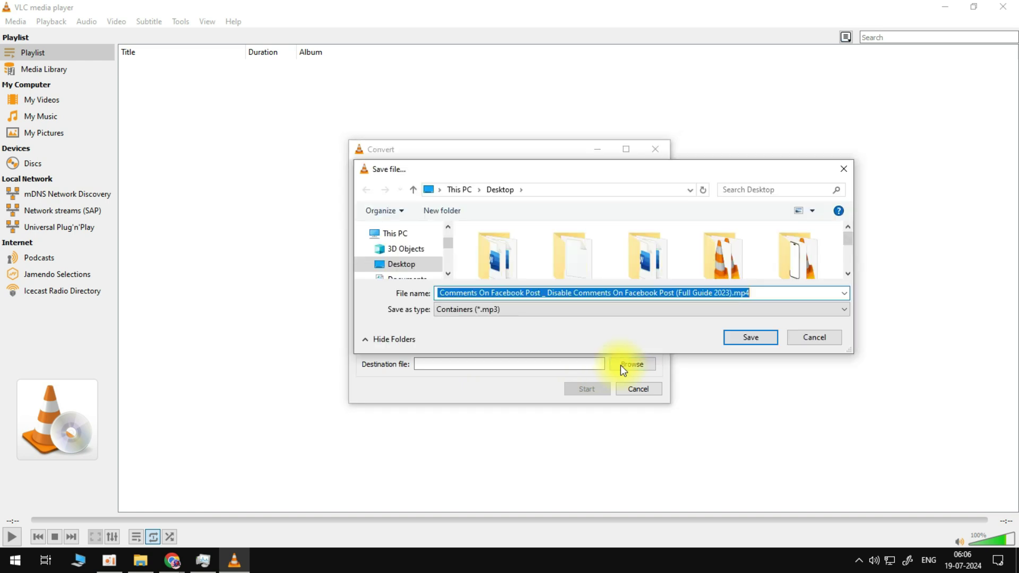
pyautogui.scroll(-1, 410, 268)
pyautogui.click(413, 275)
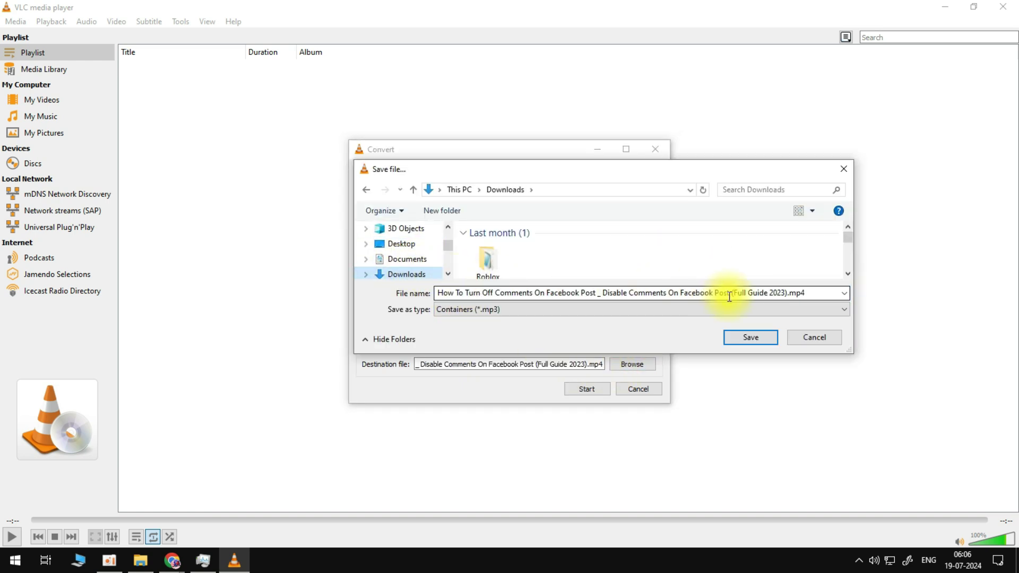
pyautogui.doubleClick(808, 295)
pyautogui.click(812, 296)
pyautogui.press('BackSpace')
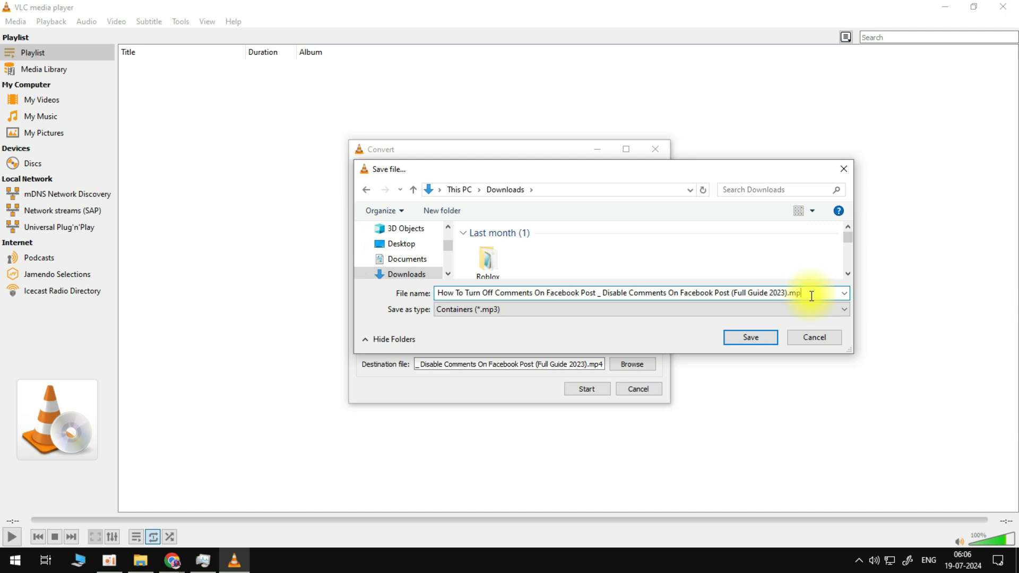
pyautogui.write('3')
pyautogui.click(763, 336)
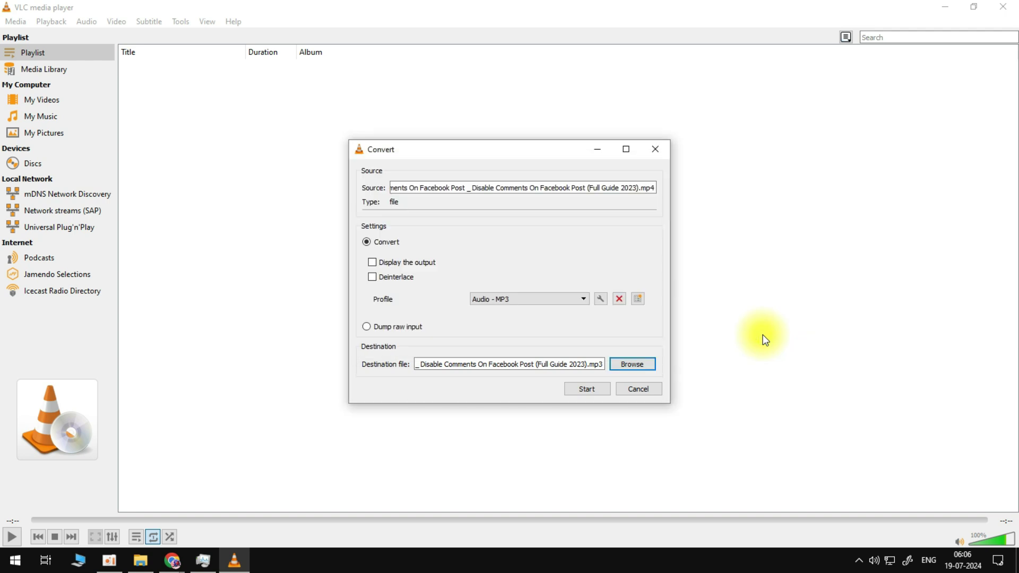
pyautogui.click(586, 389)
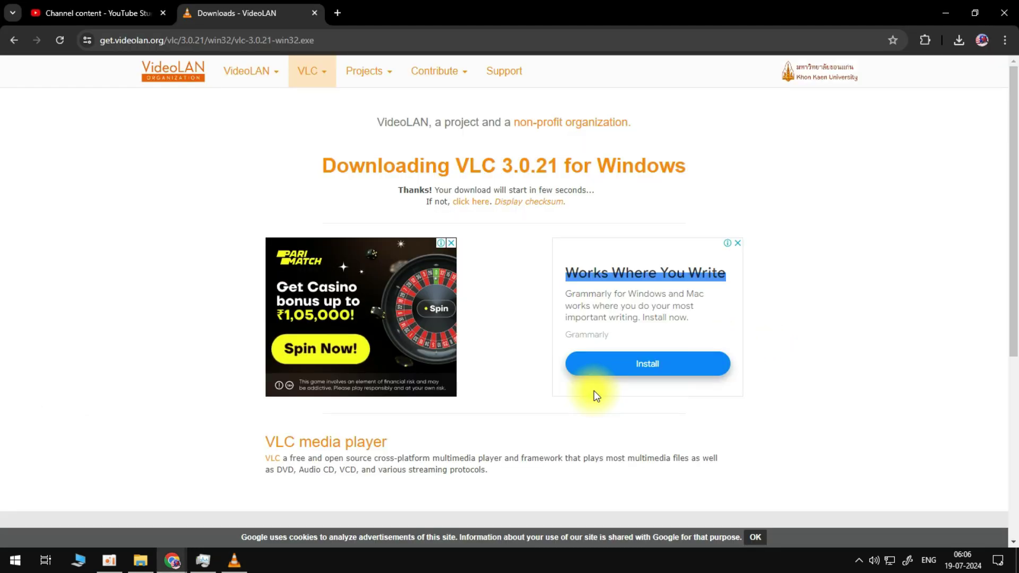
pyautogui.click(236, 563)
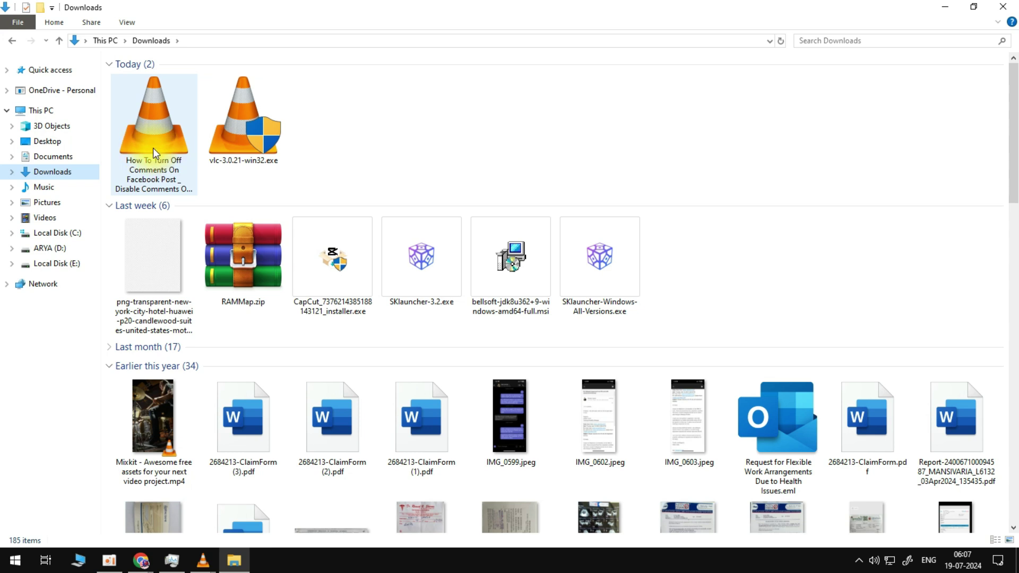
# Check the properties of the converted MP3 in the Downloads folder and play it in VLC.
pyautogui.rightClick(153, 147)
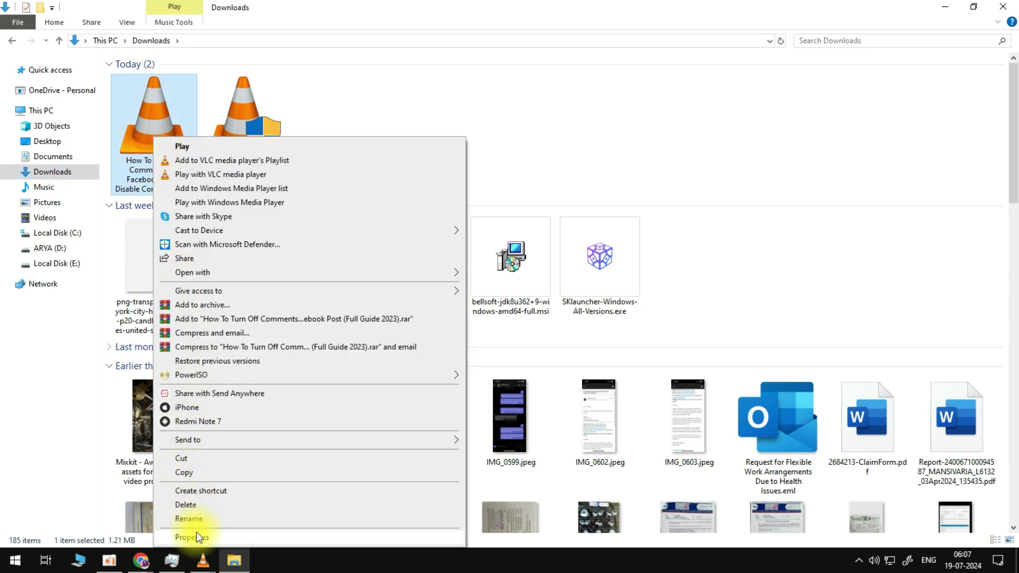
pyautogui.click(197, 535)
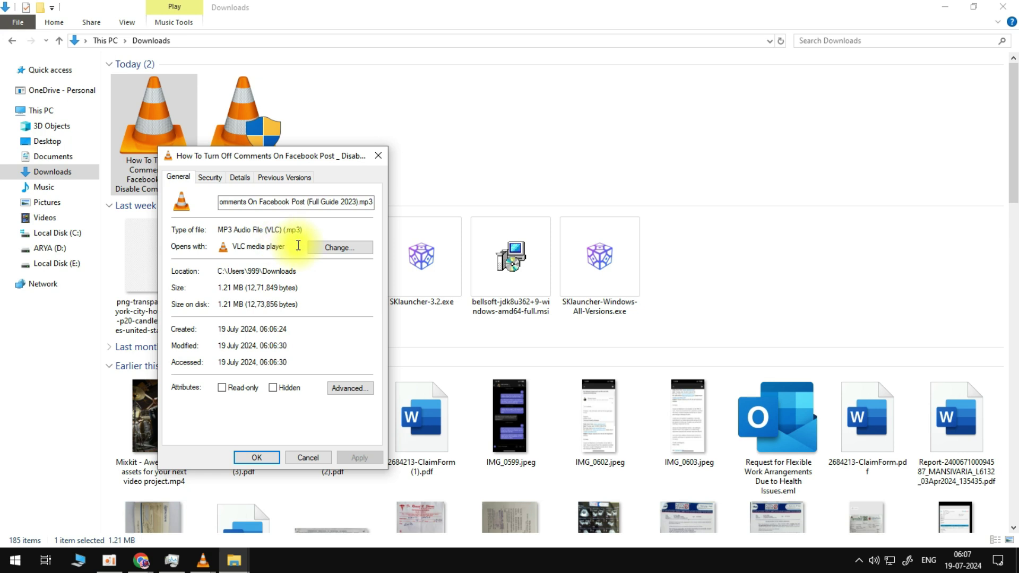
pyautogui.click(378, 155)
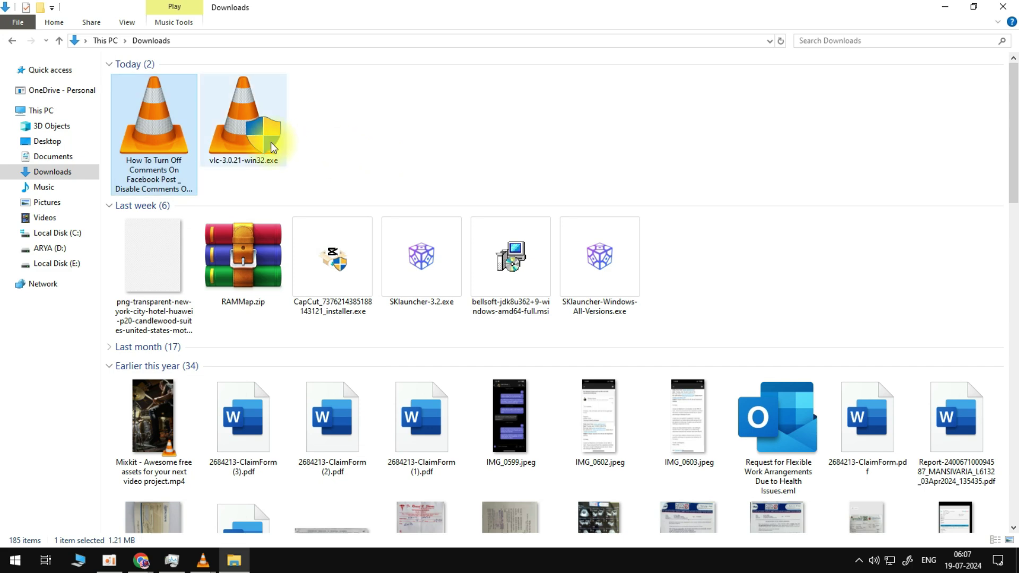
pyautogui.doubleClick(169, 143)
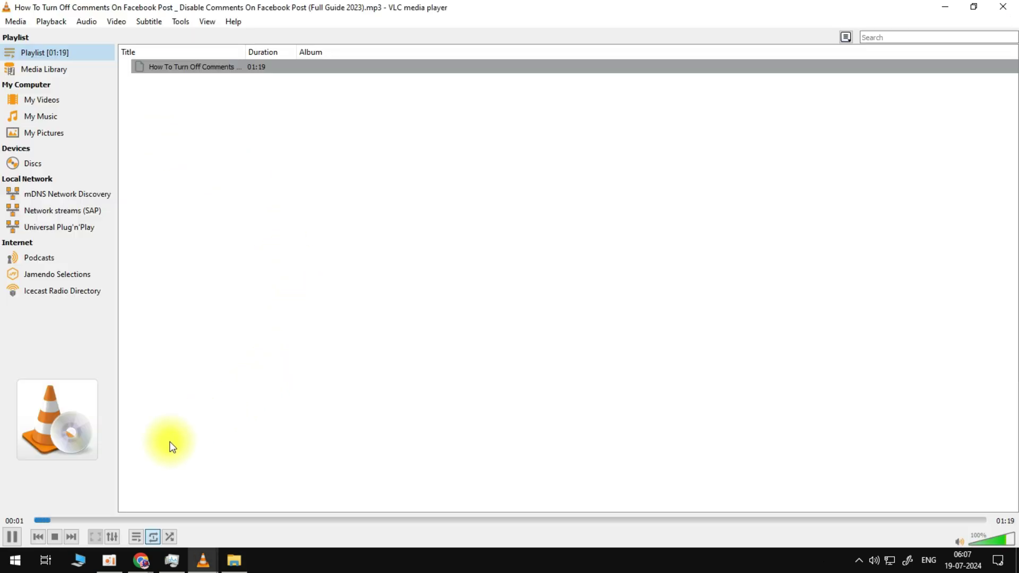